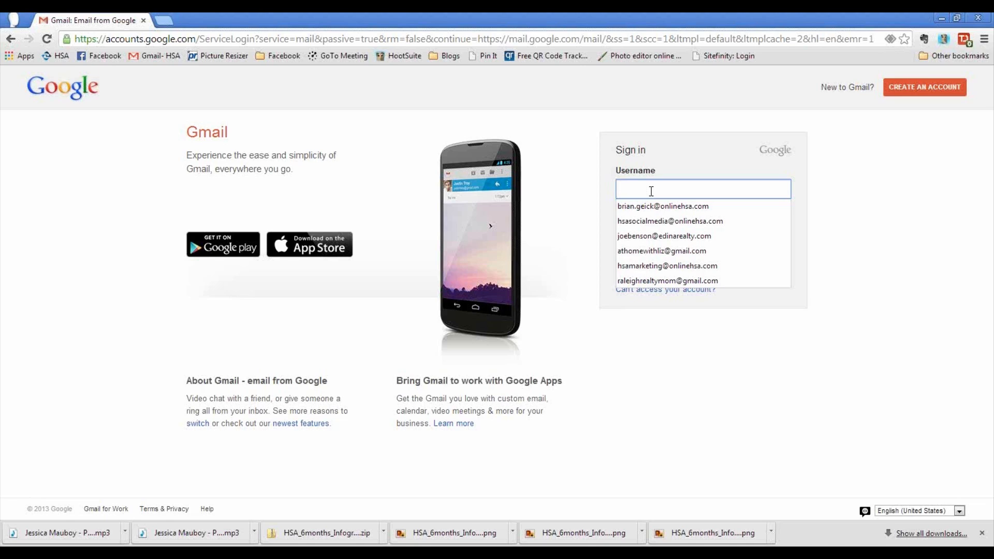
# - Sign in to Gmail with the saved business account username and its password
pyautogui.click(672, 206)
pyautogui.click(677, 225)
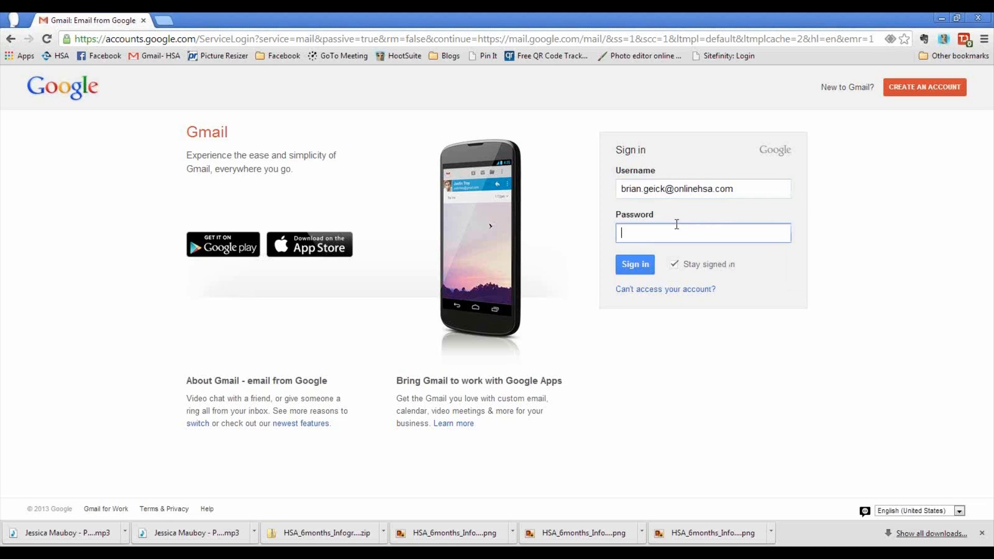
pyautogui.write('•••••••••••••')
pyautogui.press('Return')
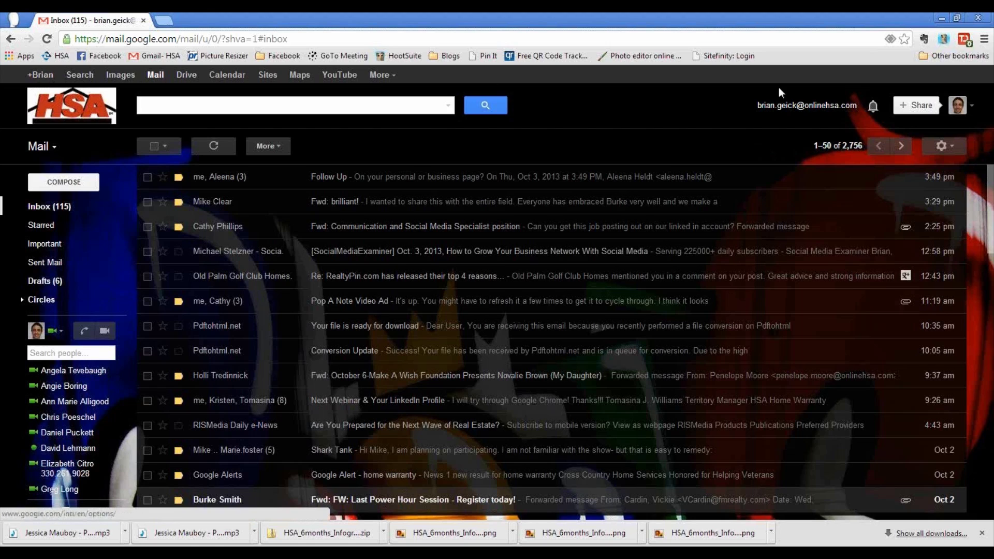
# - Open Google+ in a new tab and go to the Pages list of managed pages
pyautogui.click(34, 76)
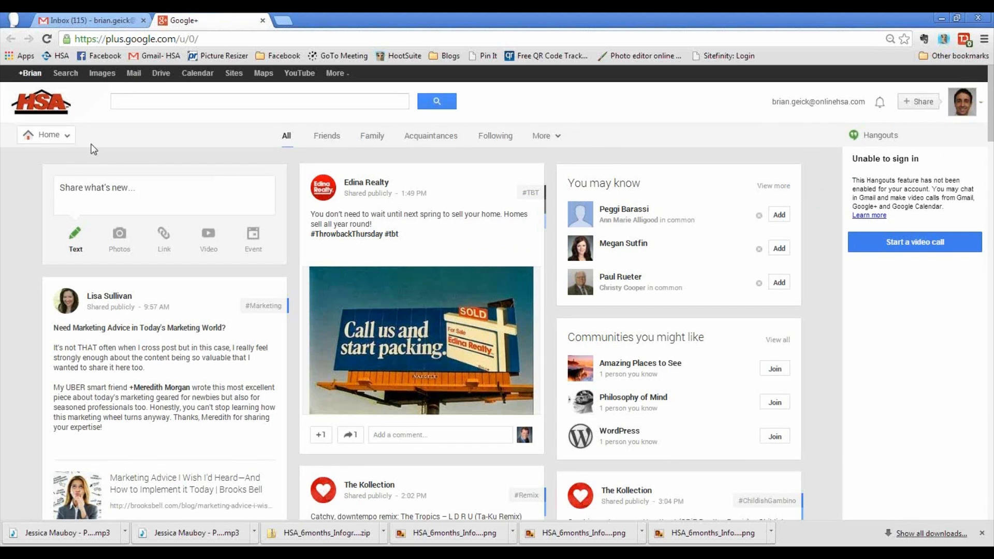
pyautogui.moveTo(75, 146)
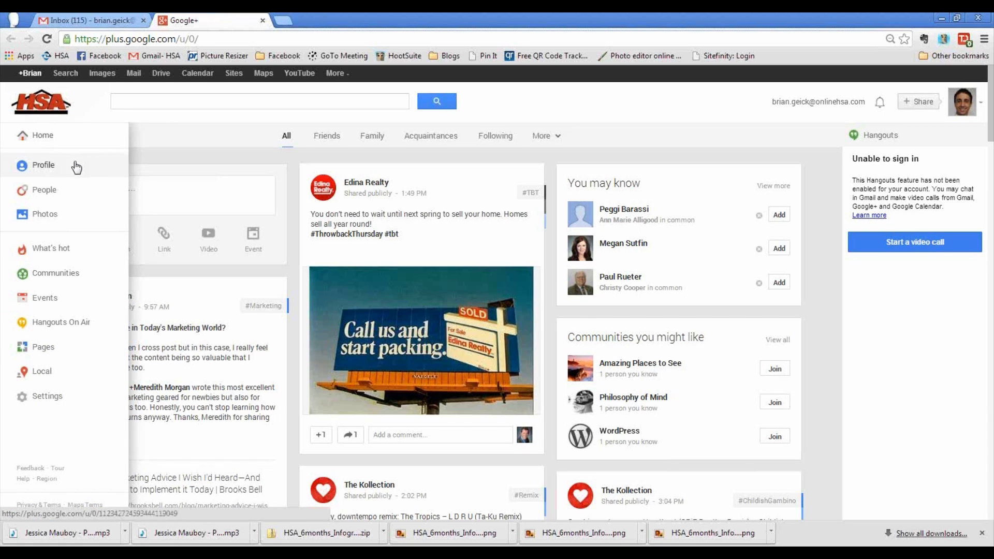
pyautogui.click(58, 348)
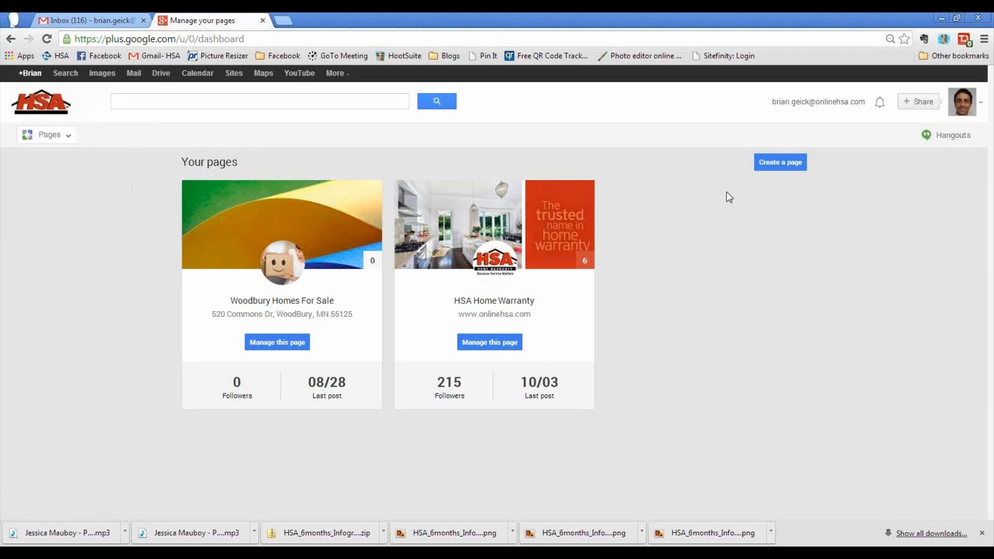
# - Start creating a new Google+ page from the Your pages dashboard
pyautogui.click(780, 164)
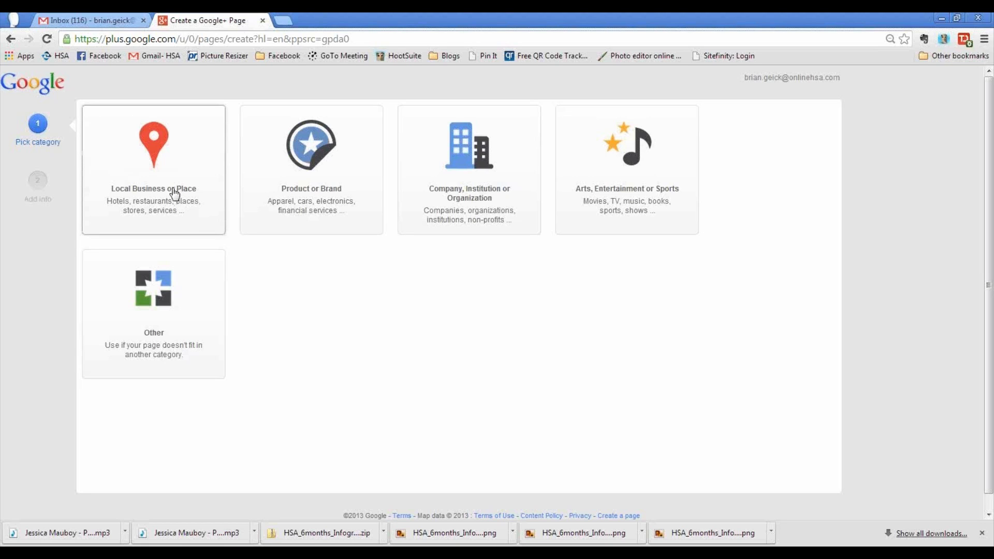
# - Choose Local Business or Place and look up the business by its primary phone number
pyautogui.click(174, 194)
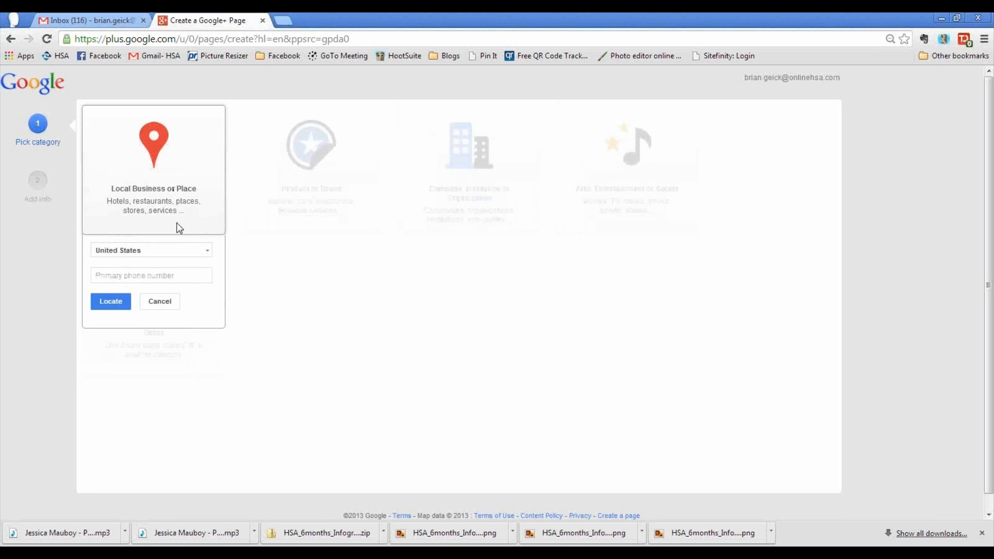
pyautogui.click(170, 275)
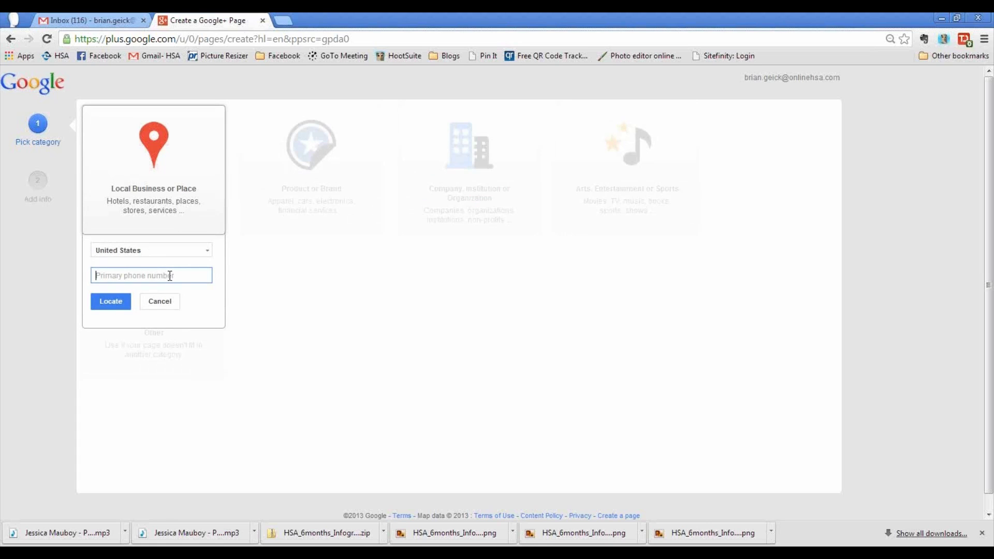
pyautogui.click(120, 309)
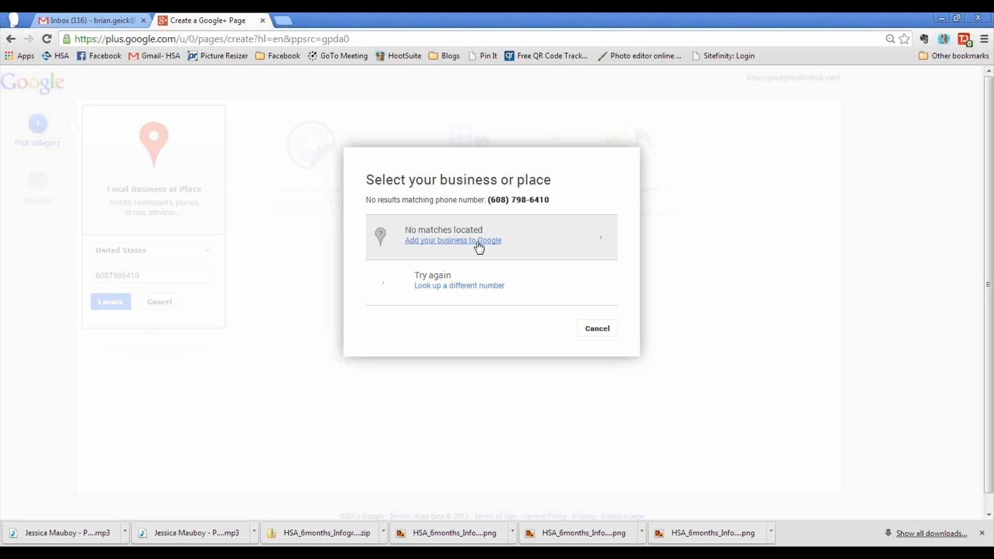
# - Add the business manually under the name 'HSA Home Warranty' and enter its street address
pyautogui.click(471, 241)
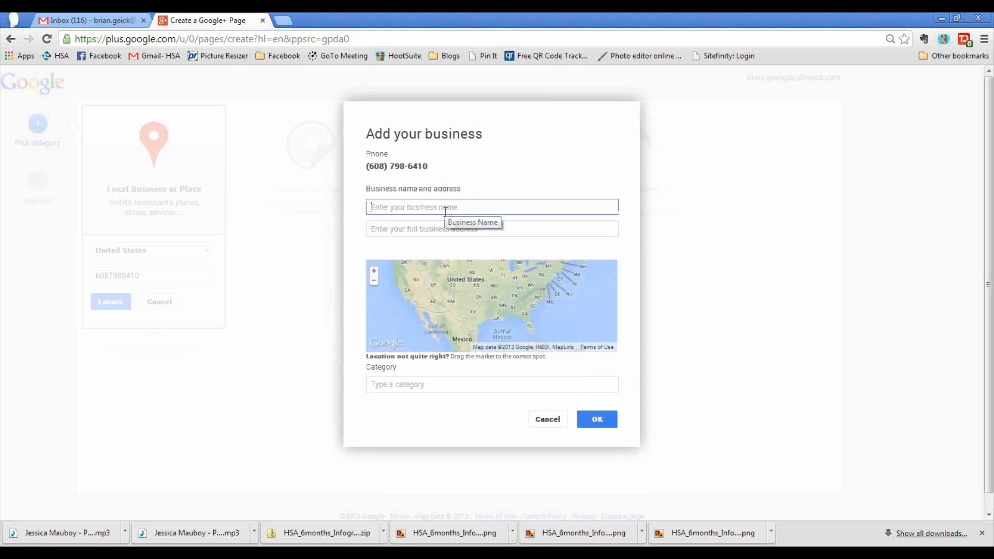
pyautogui.write('HSA Home Warranty')
pyautogui.click(467, 231)
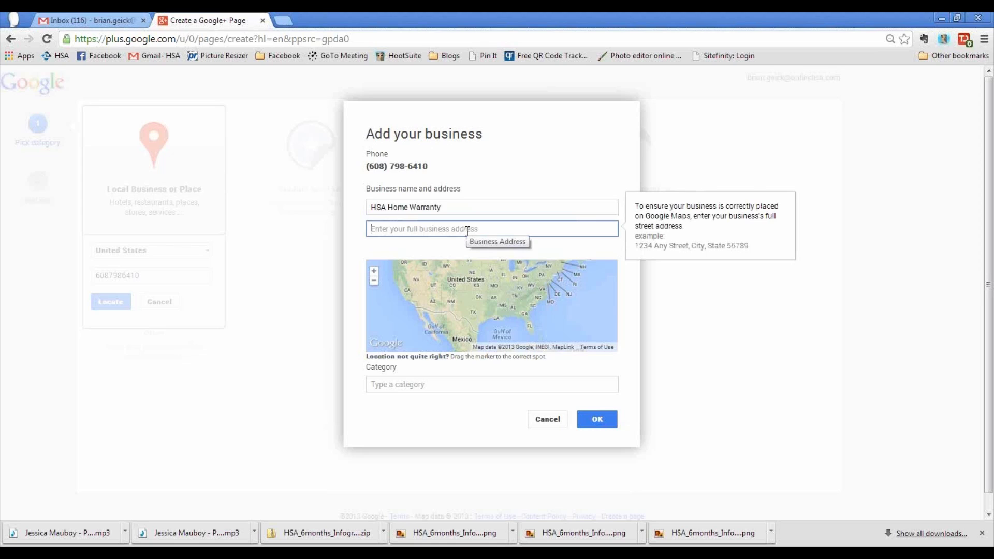
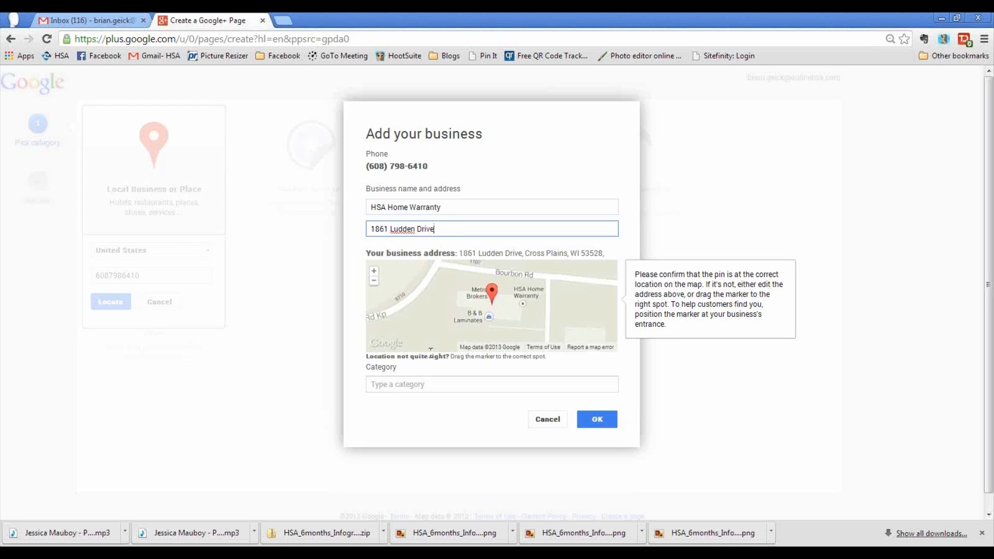
# - Set the business category to Real Estate Agency and confirm the new business details
pyautogui.click(407, 386)
pyautogui.write('Real Estate Agency')
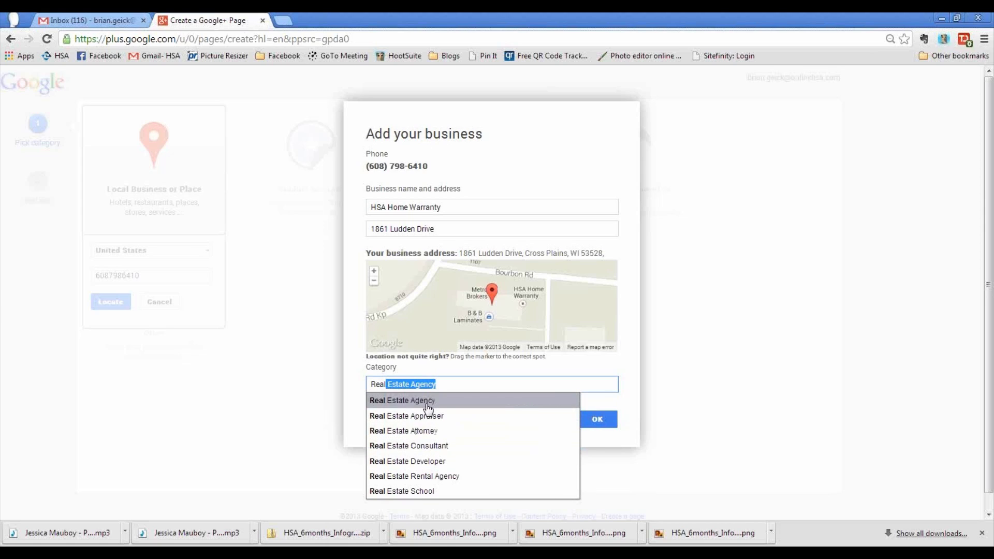
pyautogui.click(404, 401)
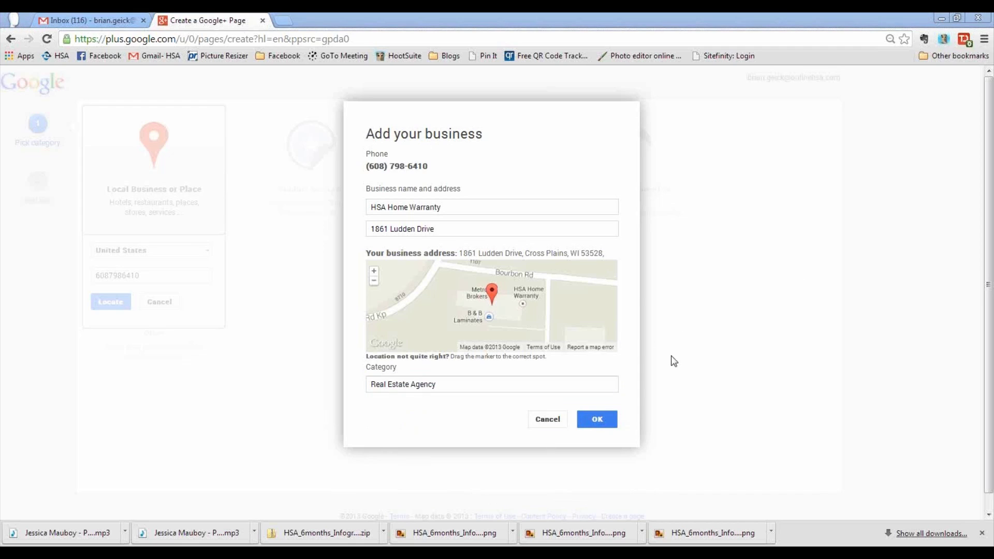
pyautogui.click(608, 426)
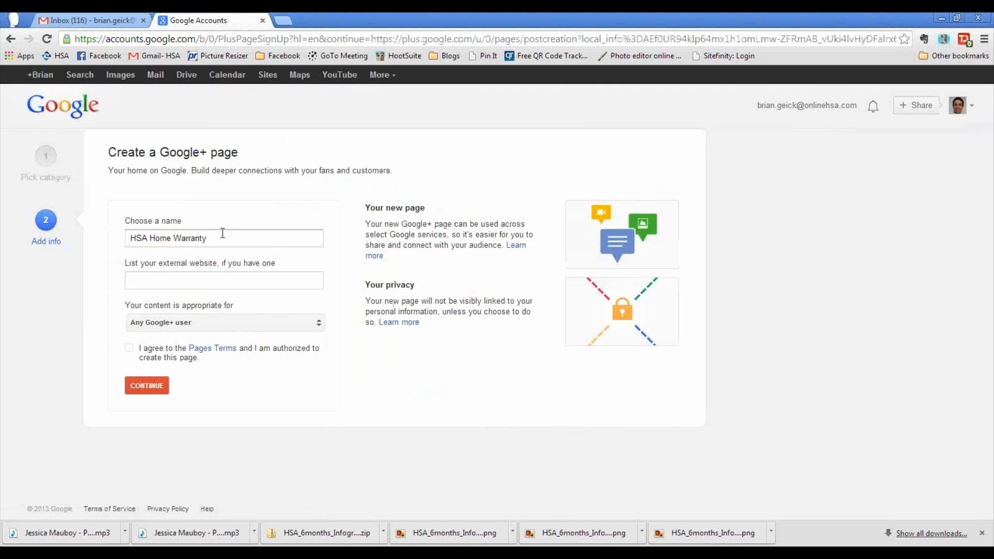
pyautogui.moveTo(228, 238); pyautogui.dragTo(90, 245)
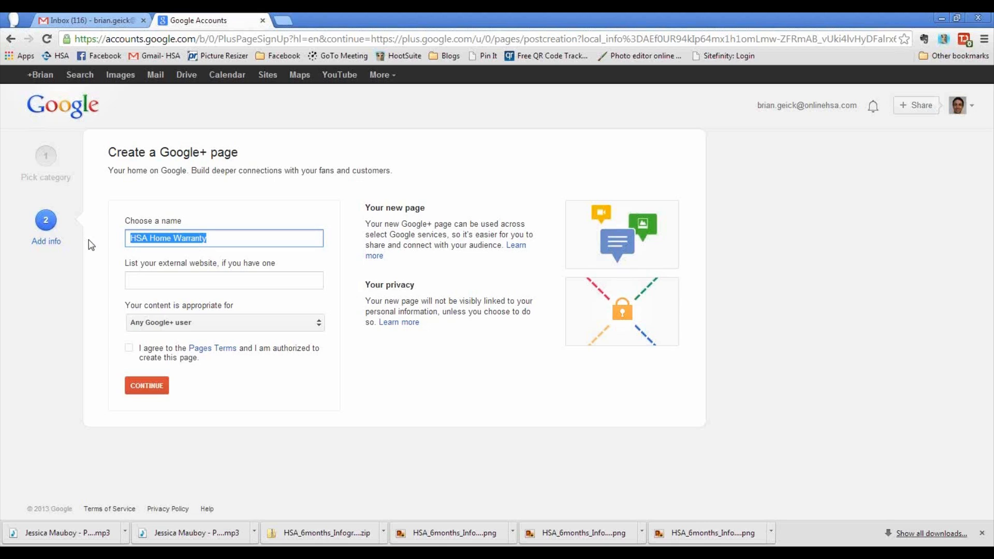
pyautogui.click(189, 277)
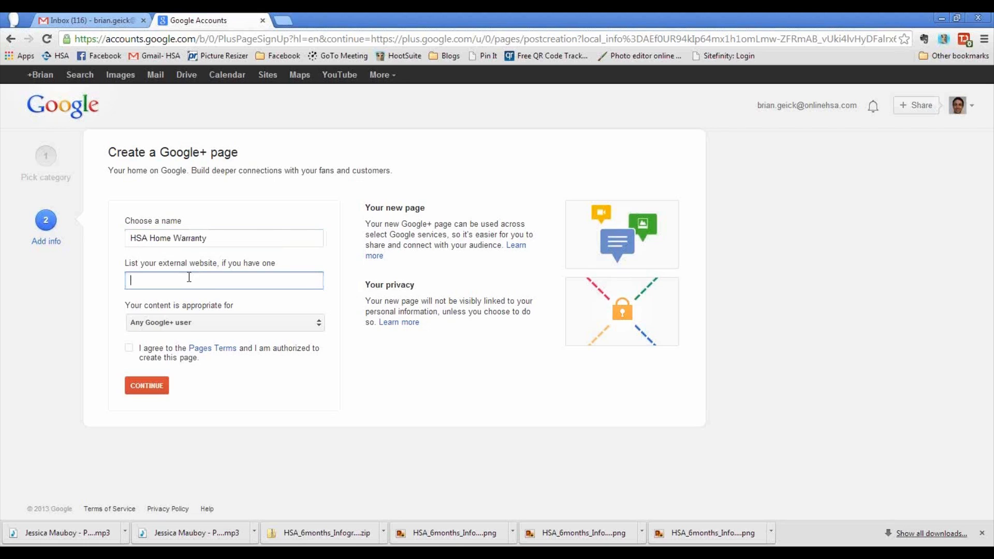
pyautogui.write('www.onlinehsa.com')
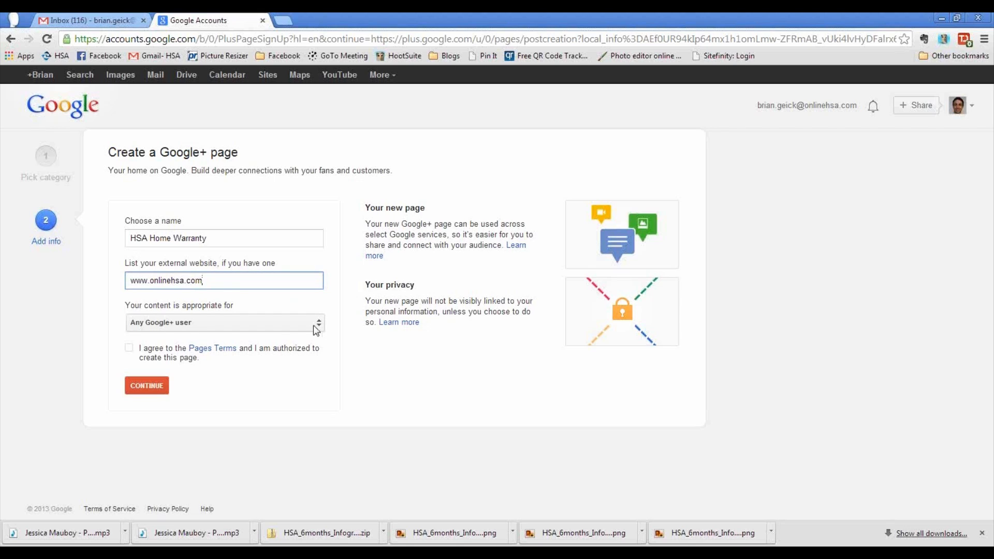
pyautogui.click(129, 349)
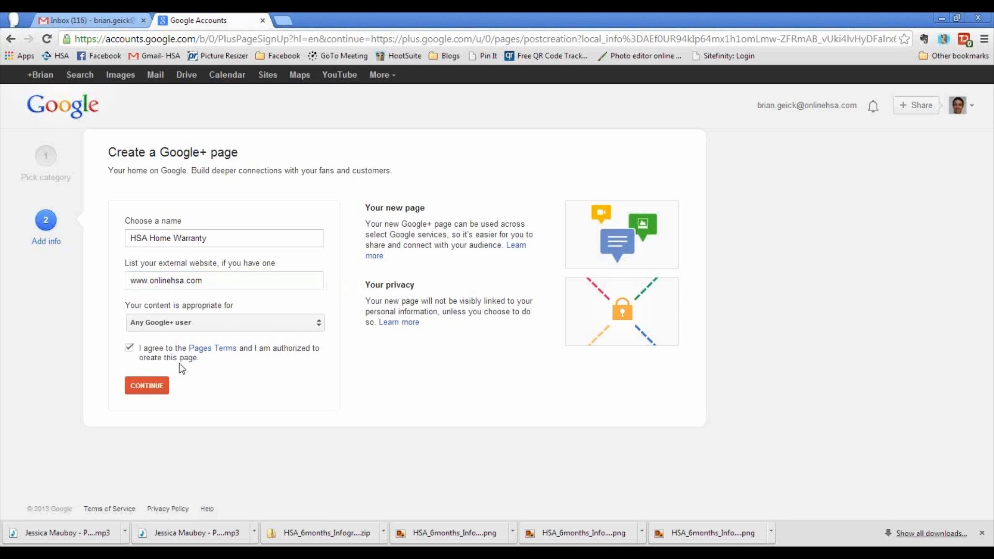
pyautogui.click(159, 393)
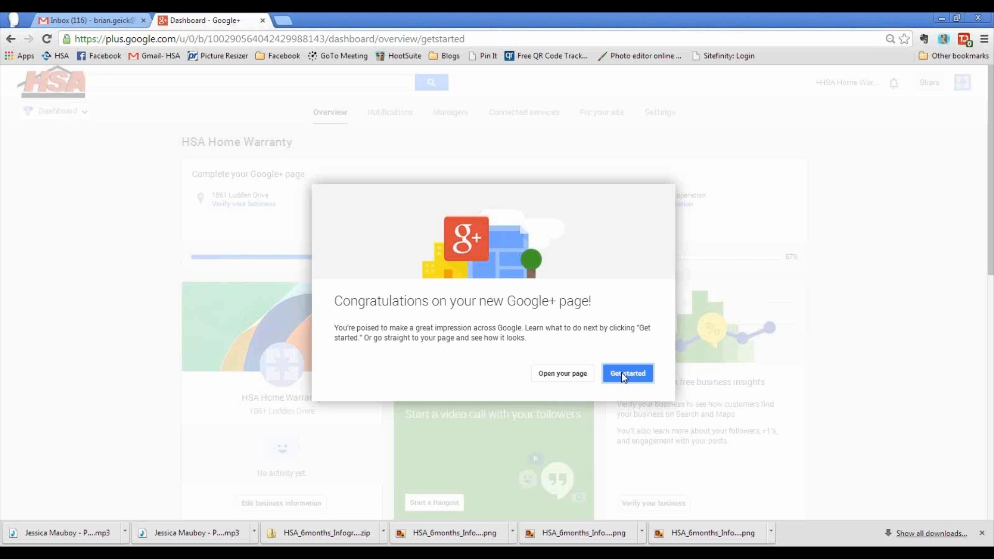
# - Dismiss both congratulations messages and open HSA Home Warranty's business information editor
pyautogui.click(562, 373)
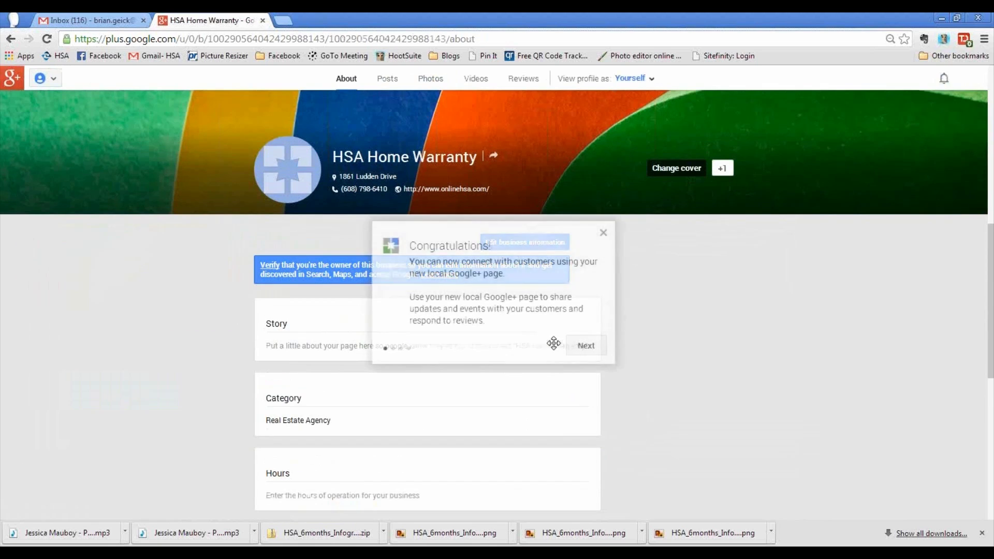
pyautogui.click(604, 232)
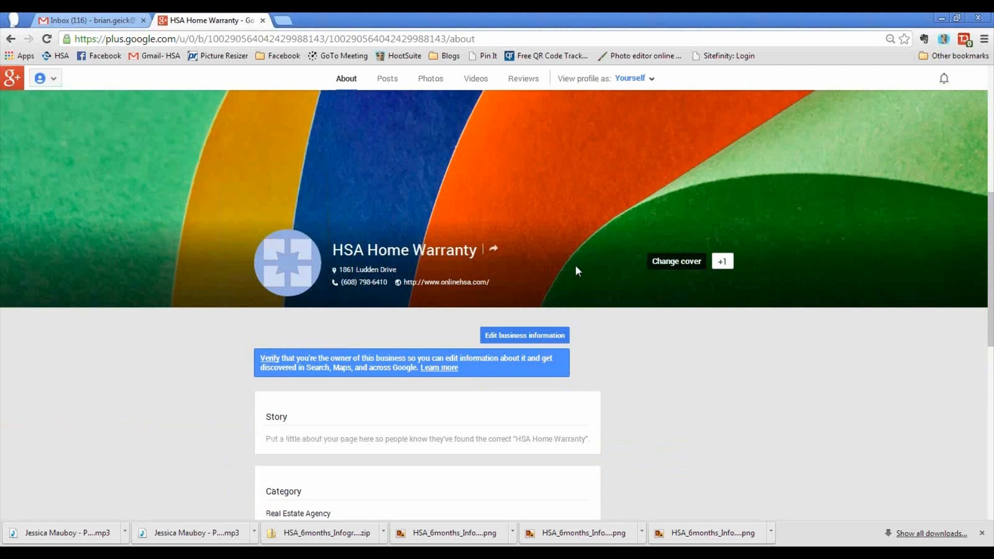
pyautogui.click(537, 338)
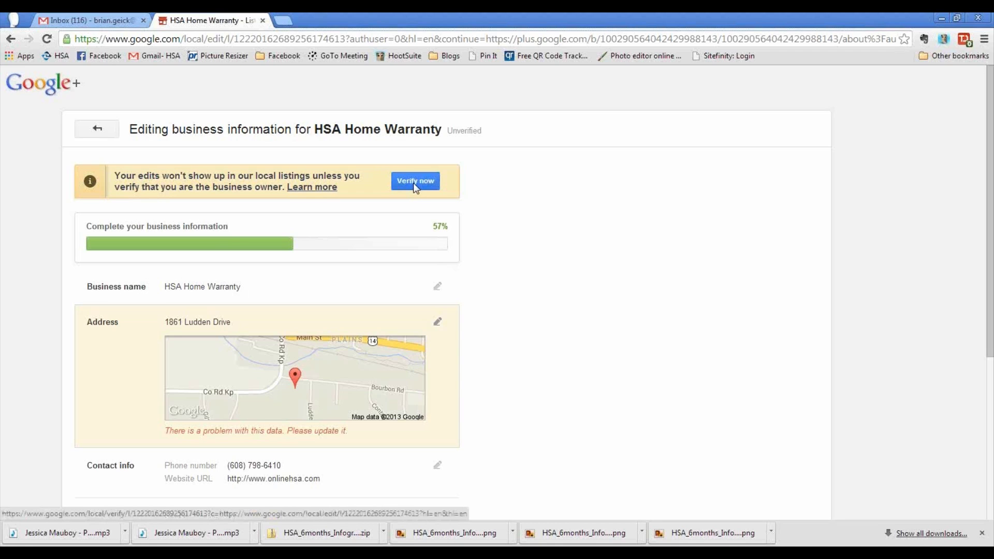
# - Review HSA Home Warranty's contact info, Real Estate Agency category, hours and description fields
pyautogui.scroll(-3, 455, 245)
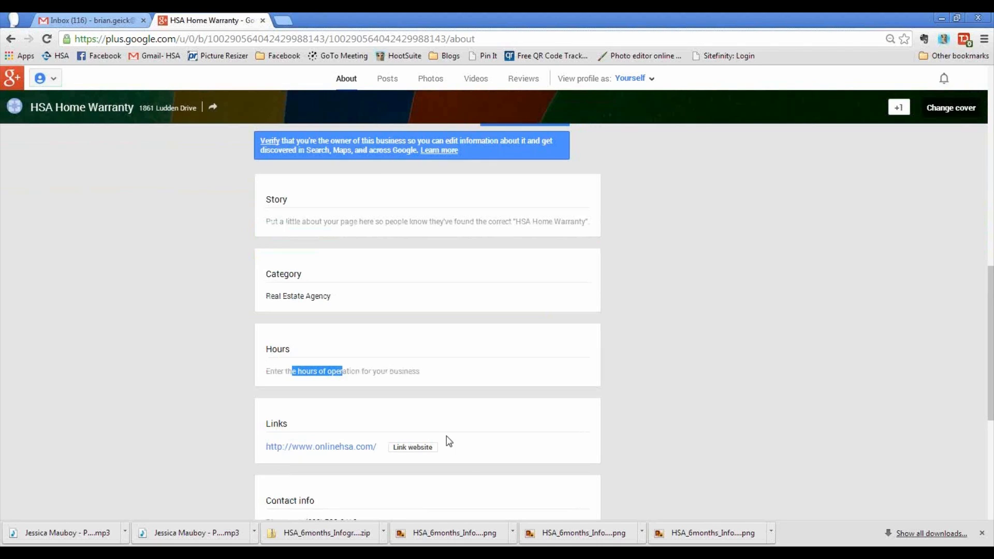
pyautogui.scroll(-3, 449, 441)
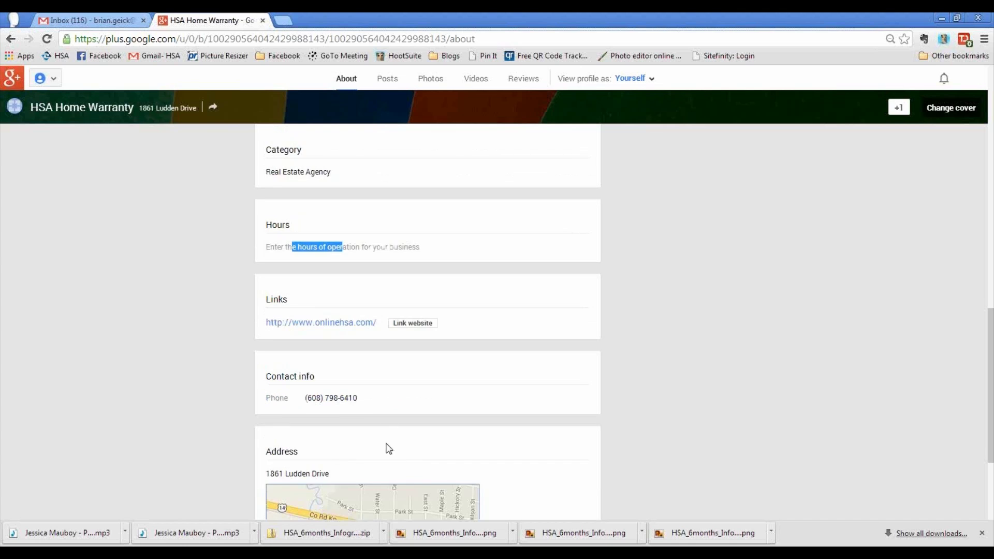
pyautogui.scroll(-2, 389, 397)
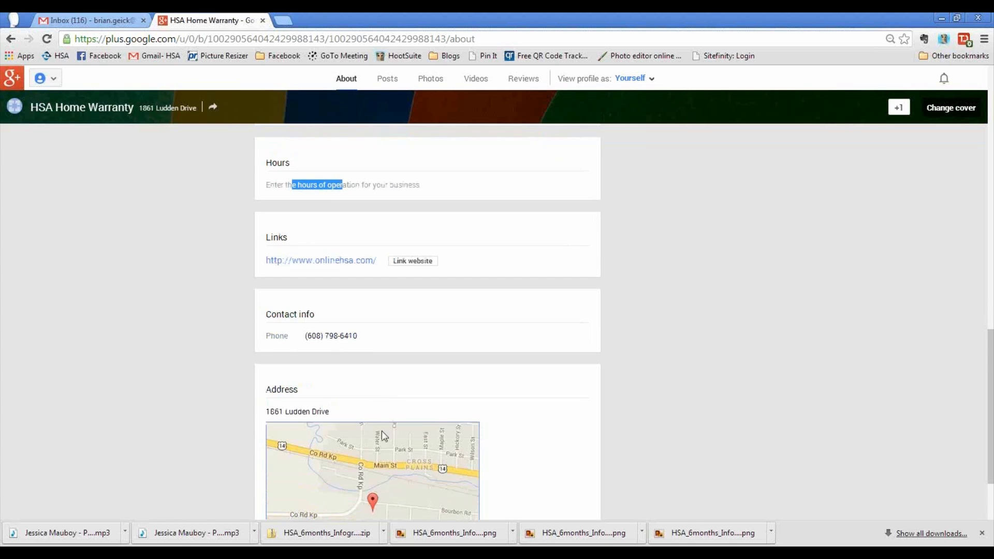
pyautogui.scroll(-2, 389, 396)
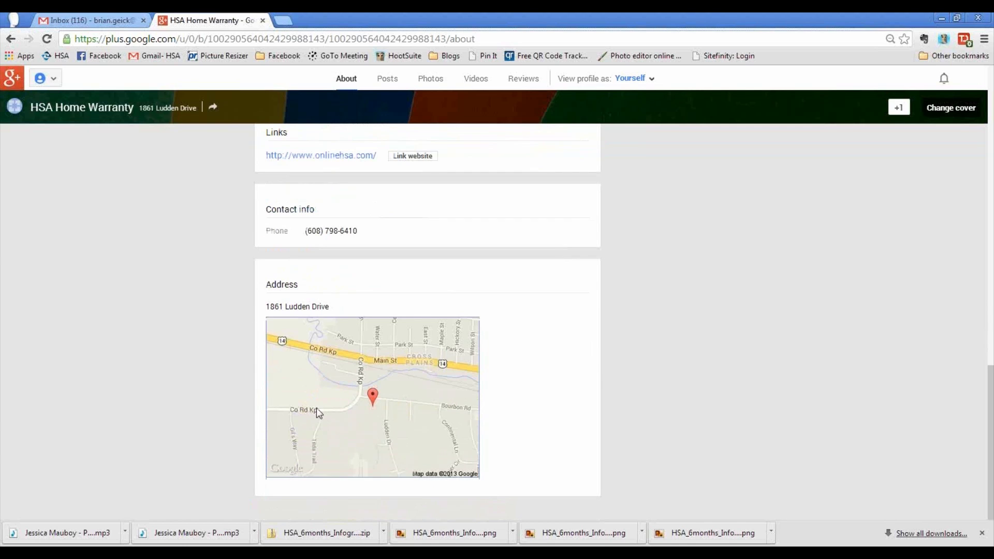
pyautogui.click(557, 426)
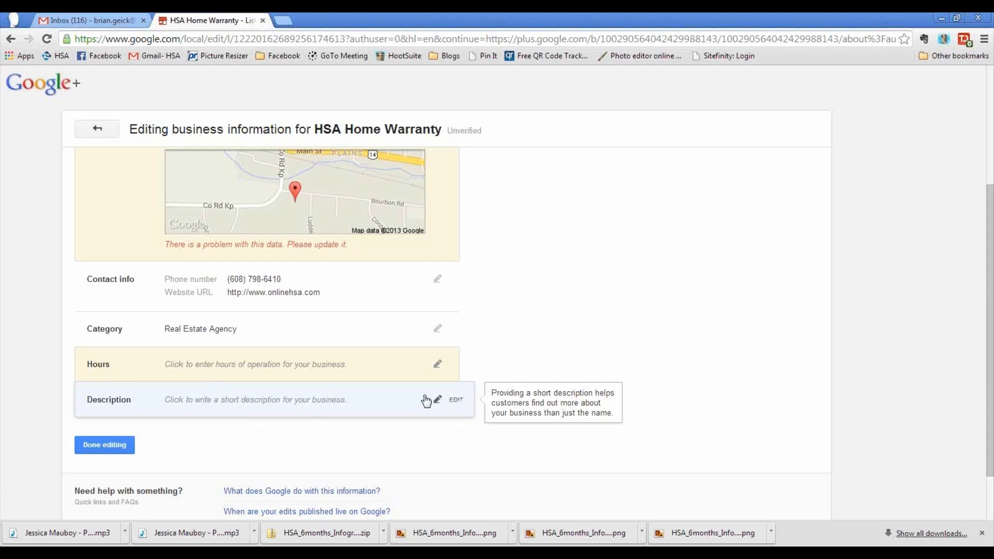
pyautogui.scroll(-2, 573, 436)
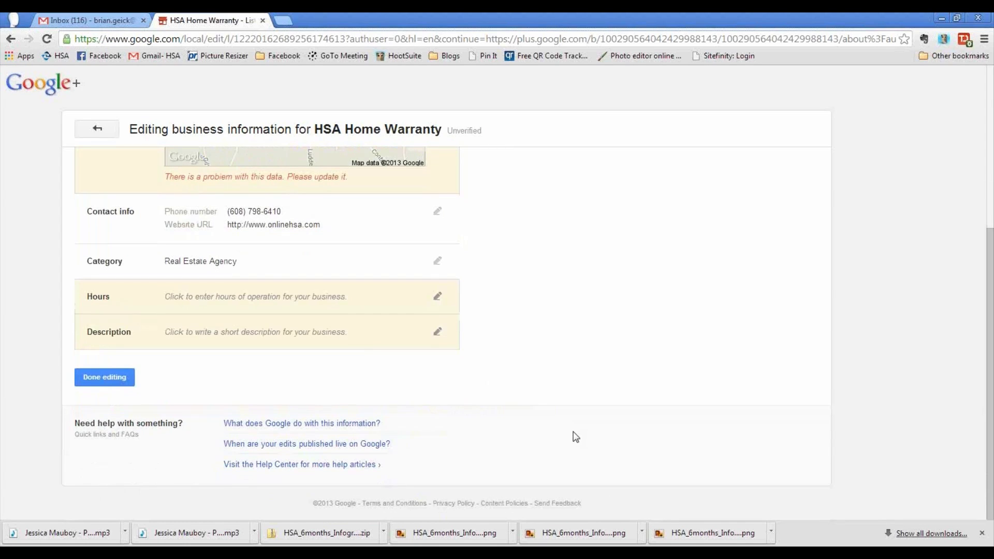
pyautogui.scroll(5, 573, 436)
pyautogui.scroll(-5, 572, 436)
# - Finish editing and review the reloaded About page's cover image, address, phone and website
pyautogui.click(102, 382)
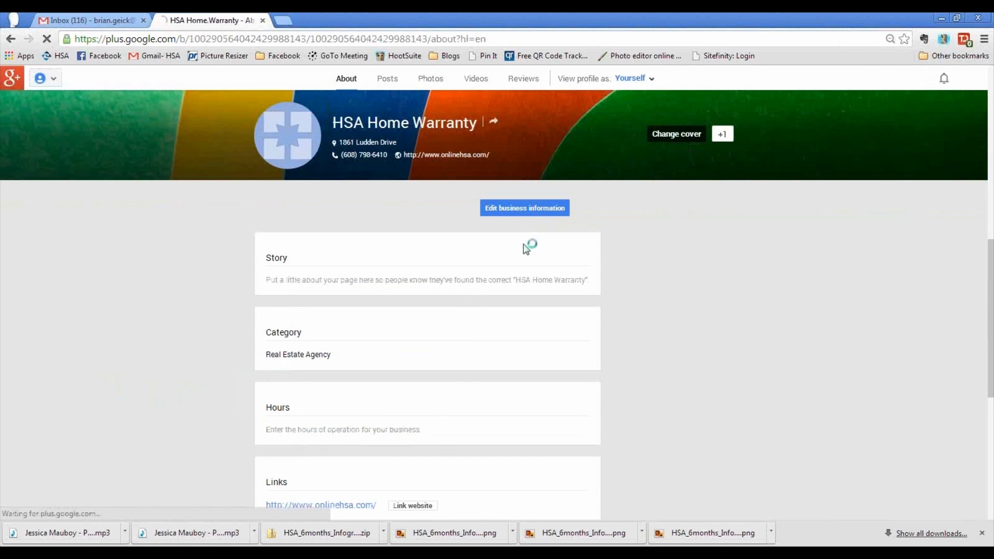
pyautogui.scroll(3, 567, 422)
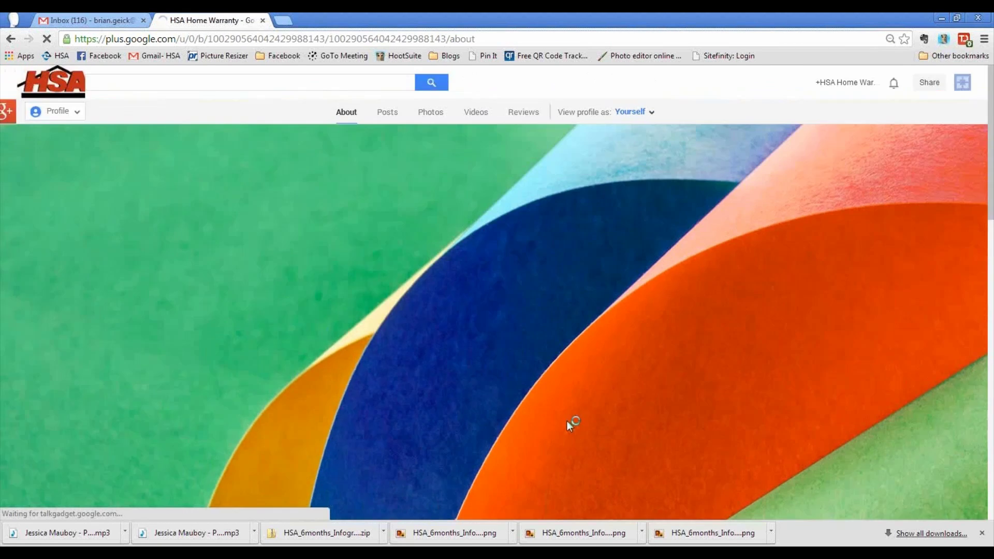
pyautogui.scroll(-4, 567, 422)
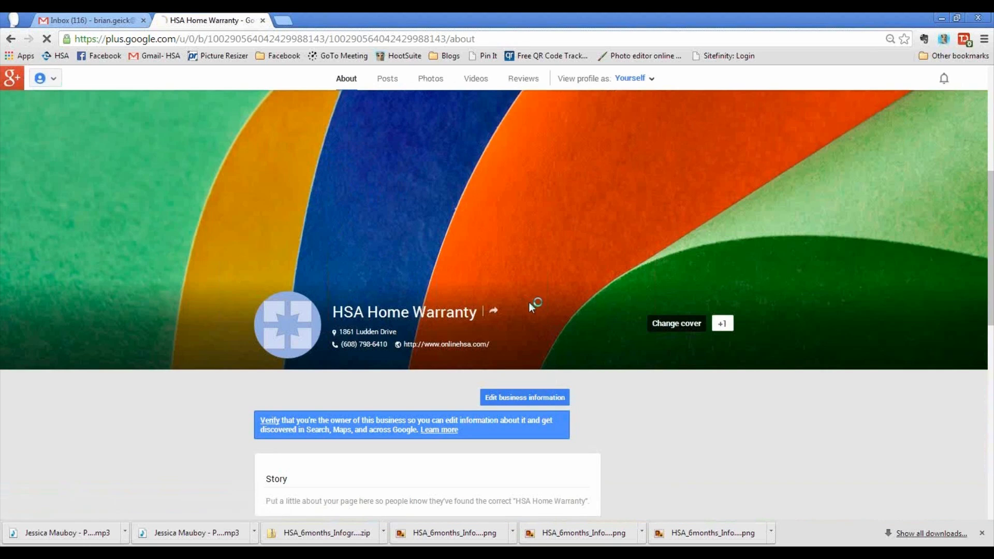
pyautogui.scroll(5, 452, 323)
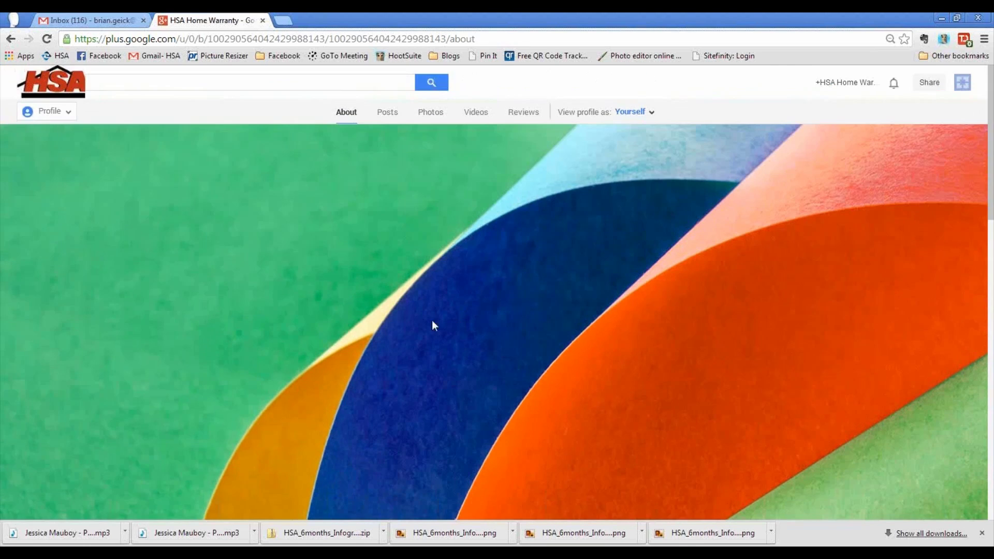
pyautogui.scroll(-3, 443, 281)
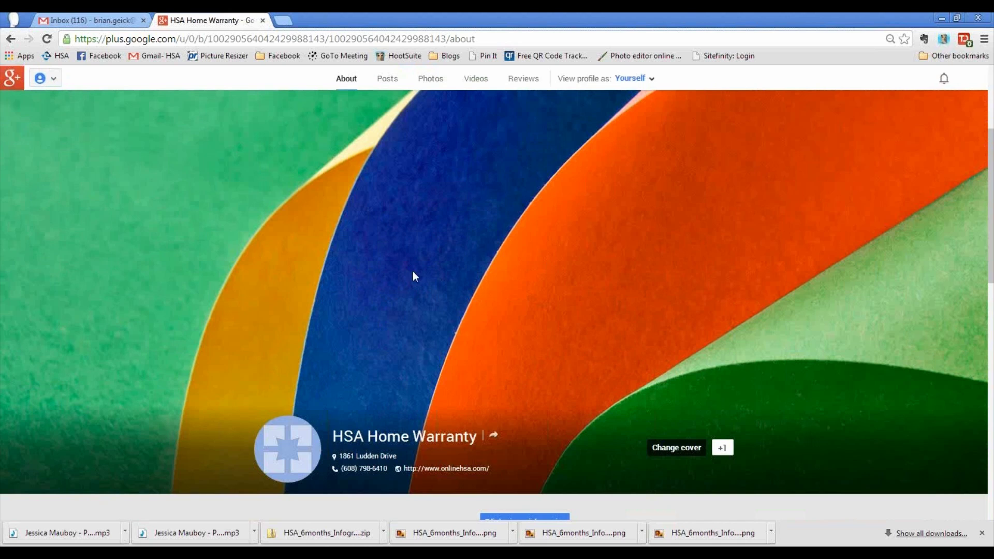